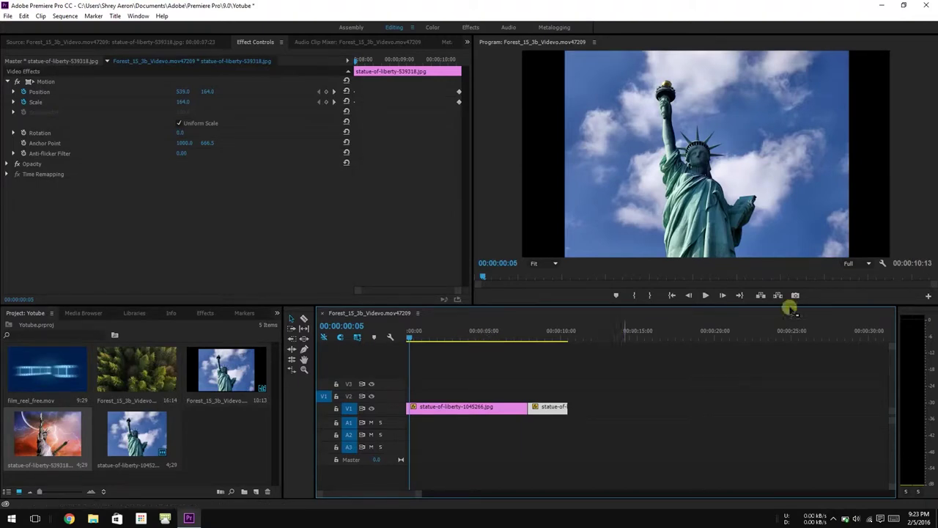
- Play the sequence in the Program monitor to preview the existing statue zoom animation
left_click(704, 296)
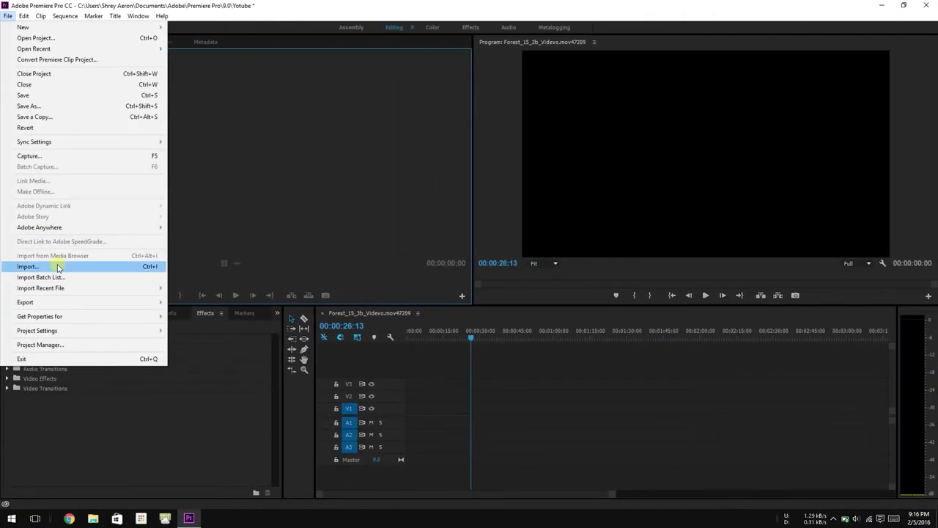
- Import the lightning statue-of-liberty still from the lessons folder
left_click(58, 268)
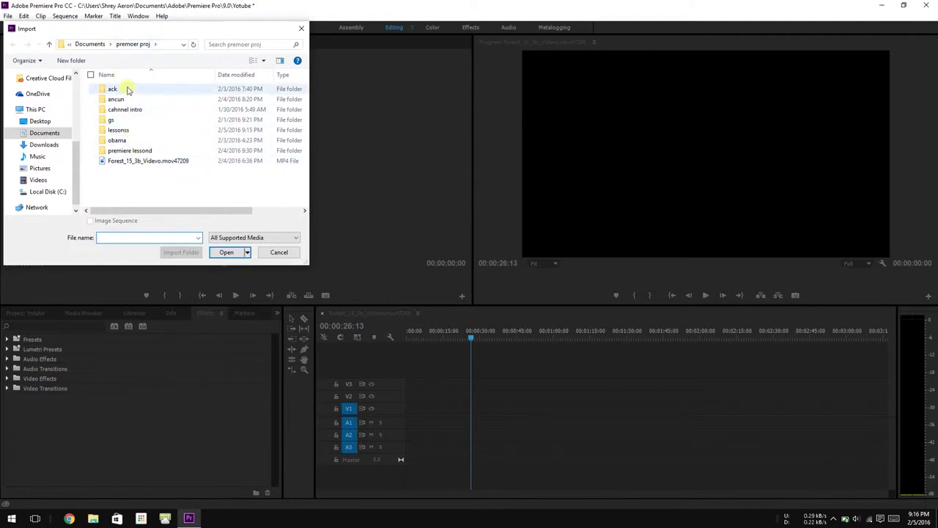
double_click(129, 132)
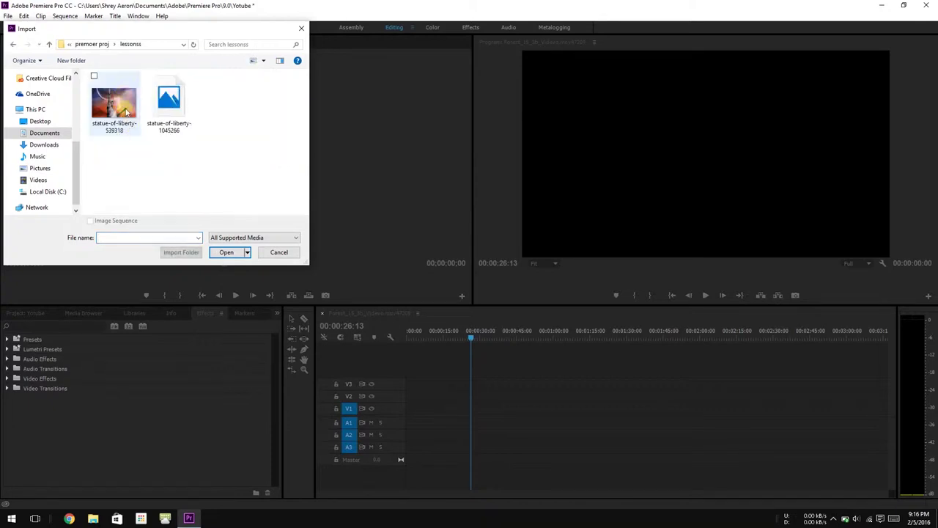
double_click(121, 103)
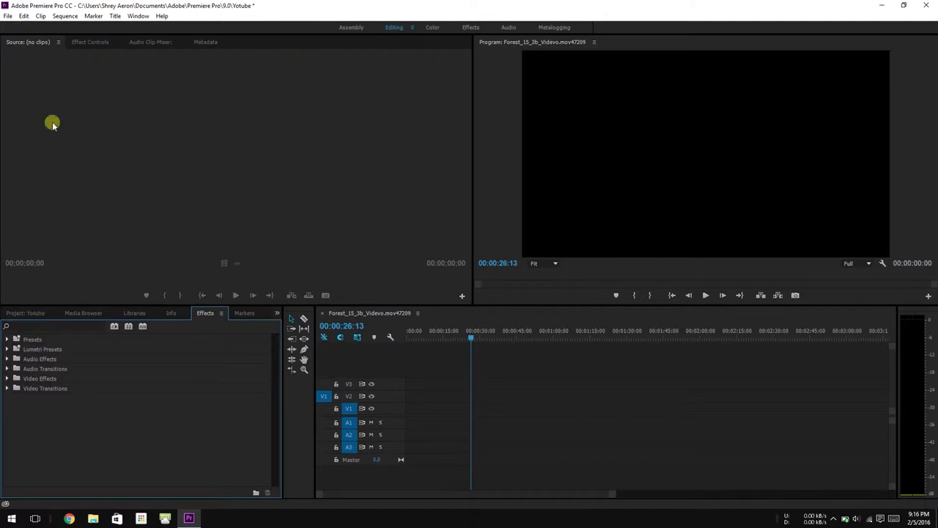
- Import the blue-sky statue-of-liberty still as the second image
left_click(9, 16)
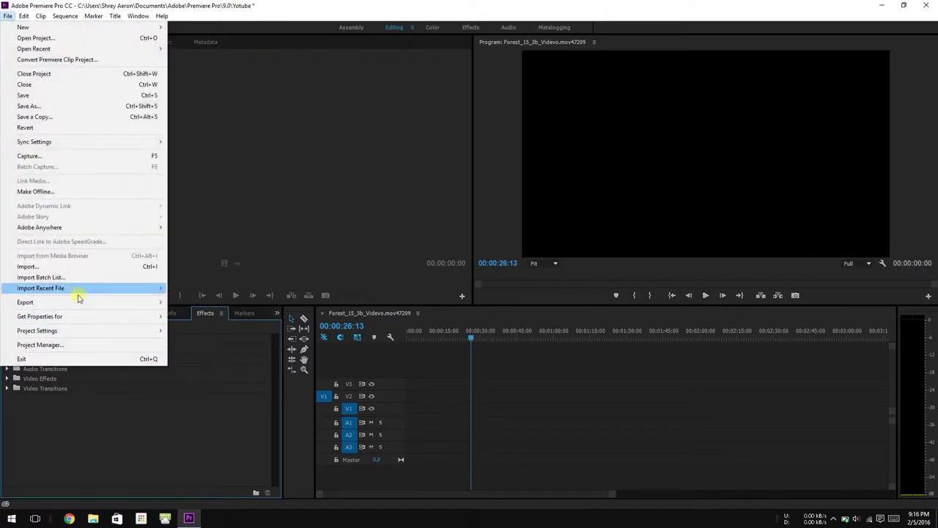
left_click(69, 268)
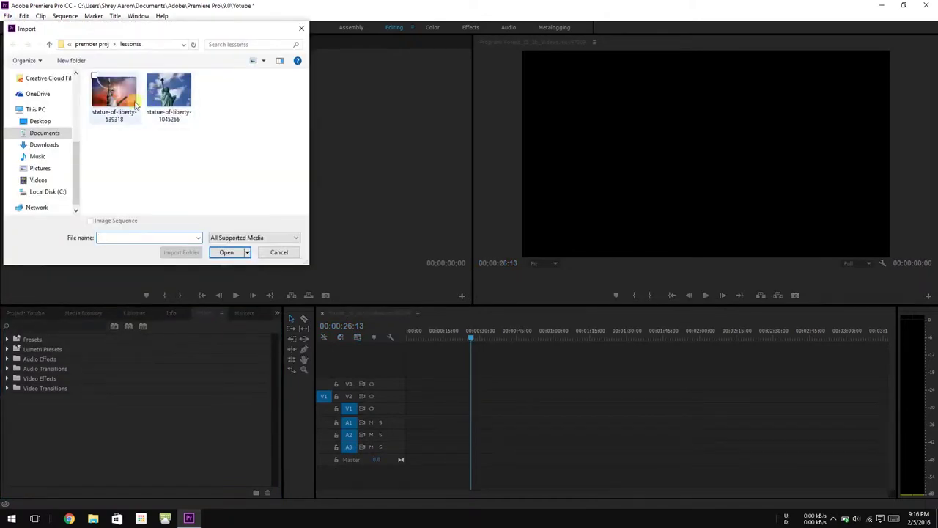
double_click(169, 99)
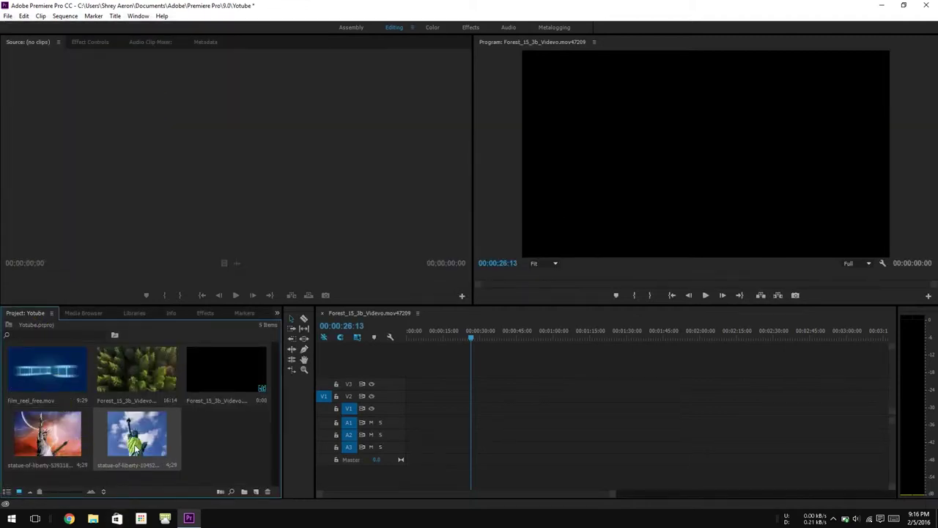
- Drag the blue-sky and lightning statue stills onto V1 and trim the second clip's length
left_click_drag(179, 444, 408, 409)
left_click_drag(57, 440, 504, 409)
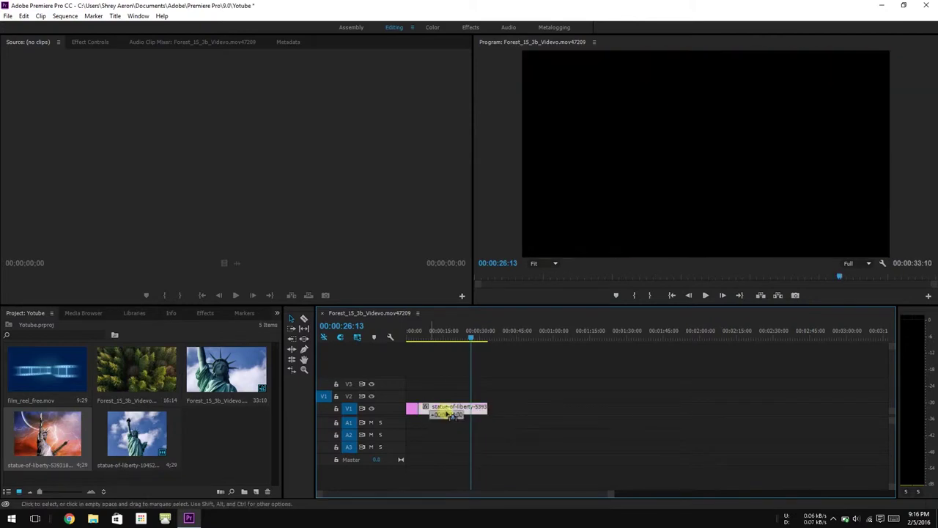
left_click_drag(424, 410, 461, 412)
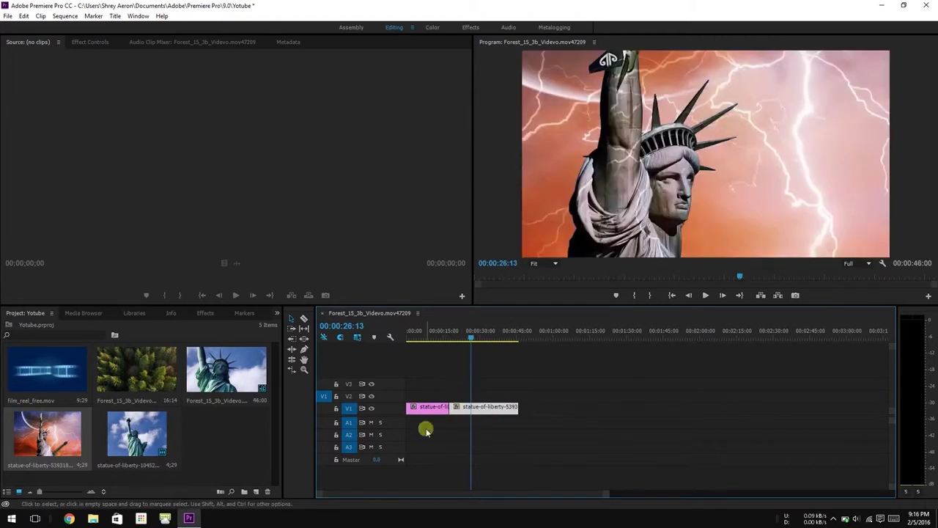
- Enable Position and Scale keyframing in the blue-sky clip's Motion effect controls
double_click(480, 409)
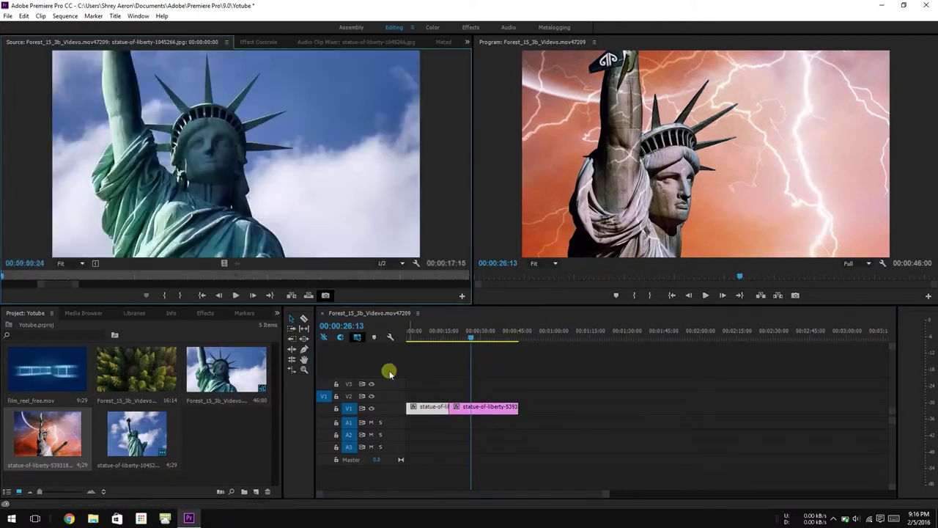
left_click(260, 43)
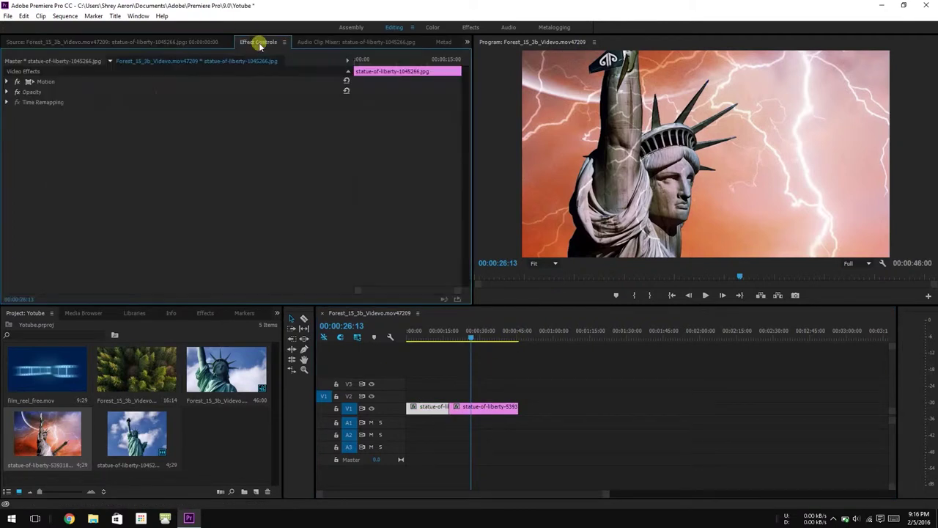
left_click(9, 82)
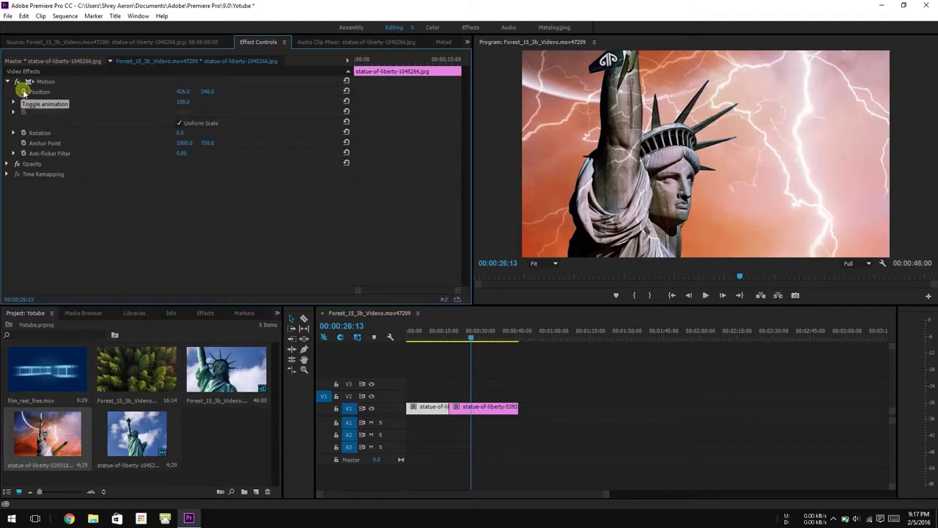
left_click(24, 92)
left_click(23, 102)
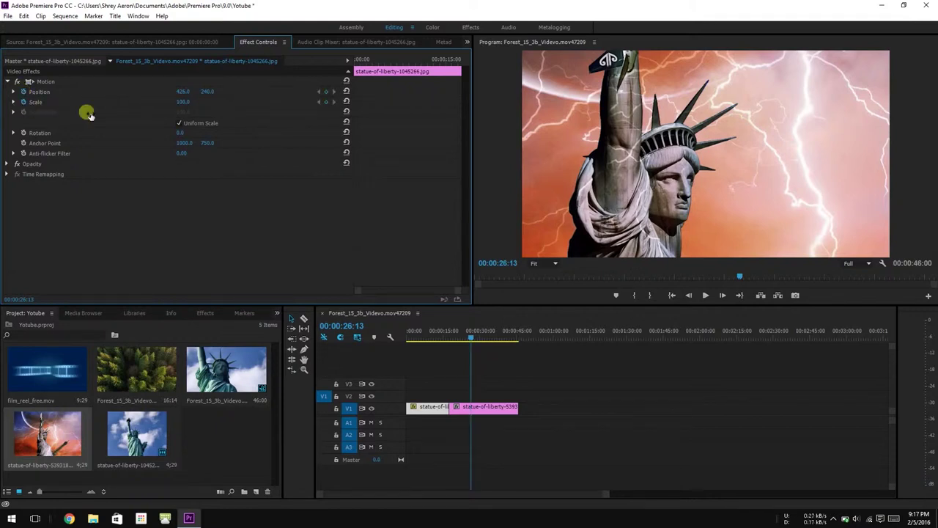
- Move the playhead back onto the start of the blue-sky statue clip
left_click(466, 335)
left_click_drag(466, 337, 450, 336)
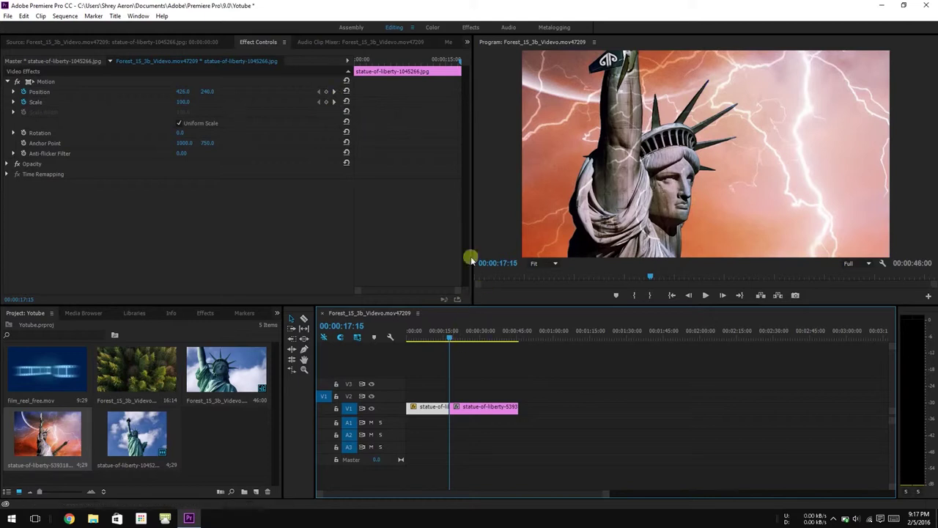
left_click_drag(446, 335, 397, 342)
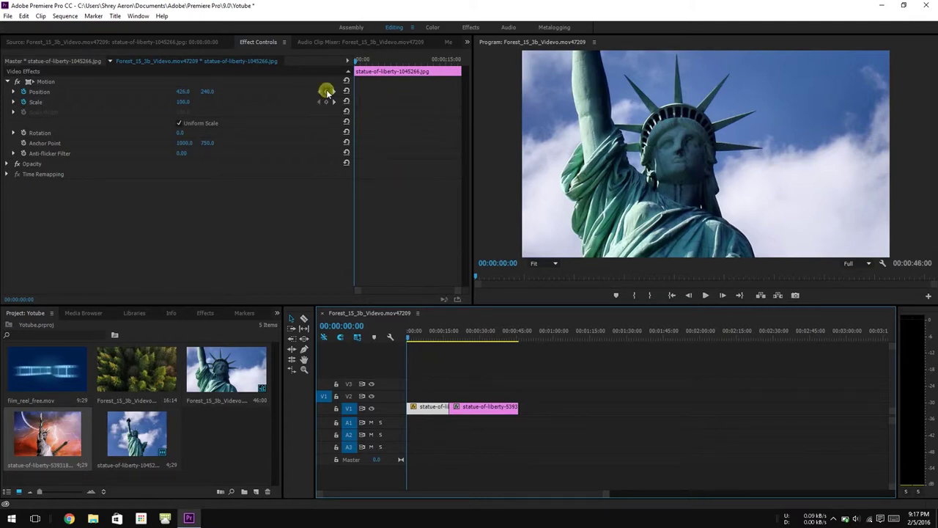
- Set the blue-sky statue's first keyframe to Scale 30 and Position 425, 247
left_click_drag(183, 102, 119, 121)
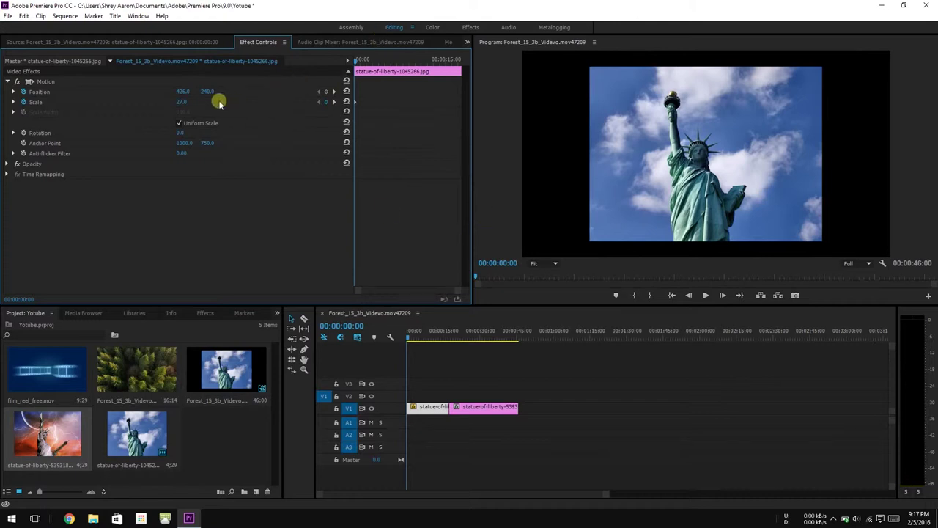
left_click_drag(183, 101, 153, 120)
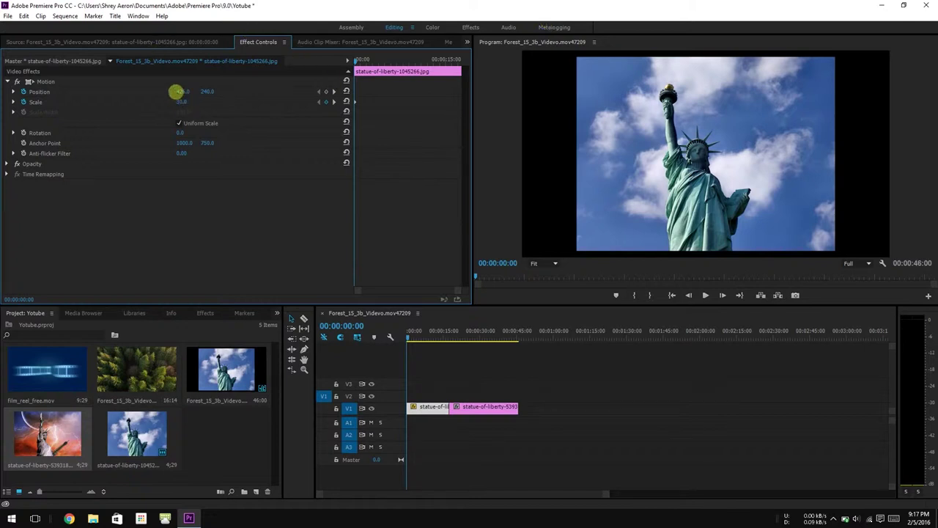
left_click_drag(178, 91, 178, 139)
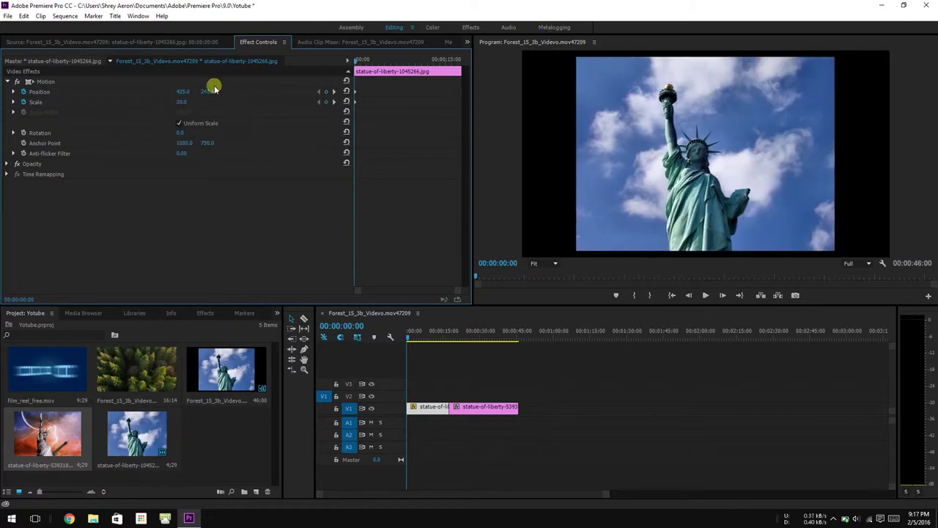
mouse_move(212, 91)
left_mouse_down()
mouse_move(274, 98)
mouse_move(241, 109)
mouse_move(272, 110)
mouse_move(218, 108)
mouse_move(211, 91)
left_mouse_up()
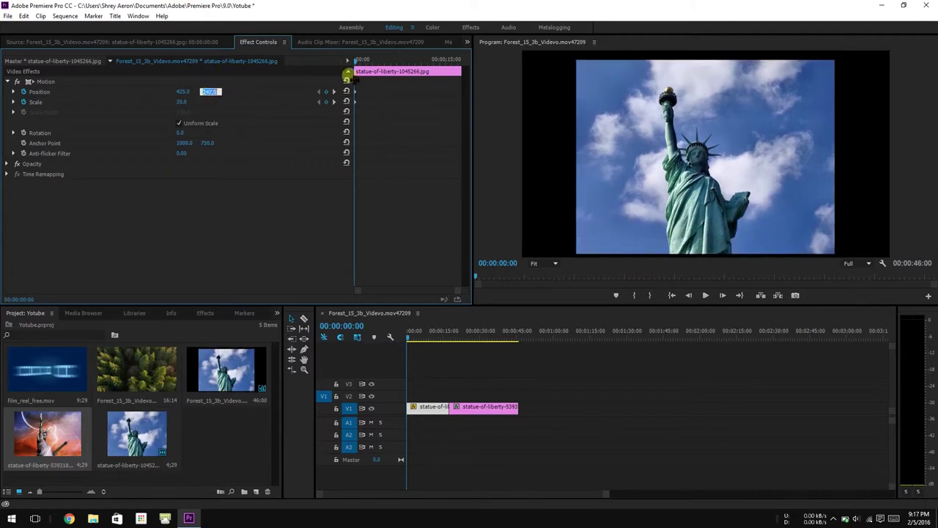
- Scrub through the blue-sky clip to locate its final frame
left_click_drag(357, 60, 403, 83)
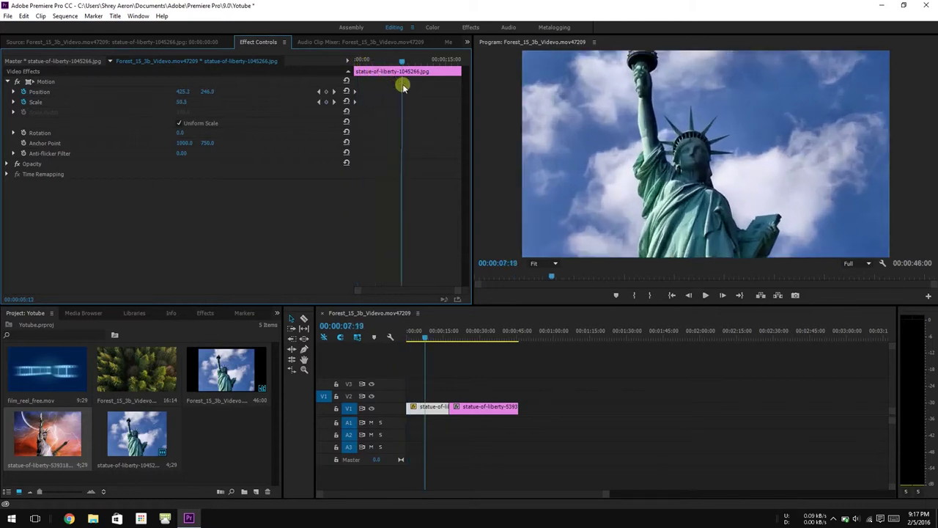
left_click_drag(418, 333, 450, 351)
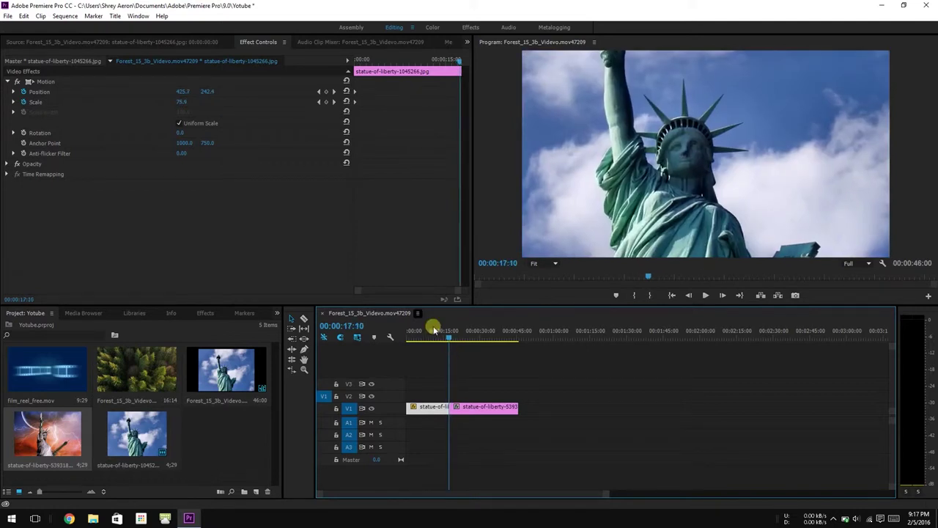
left_click_drag(459, 64, 462, 66)
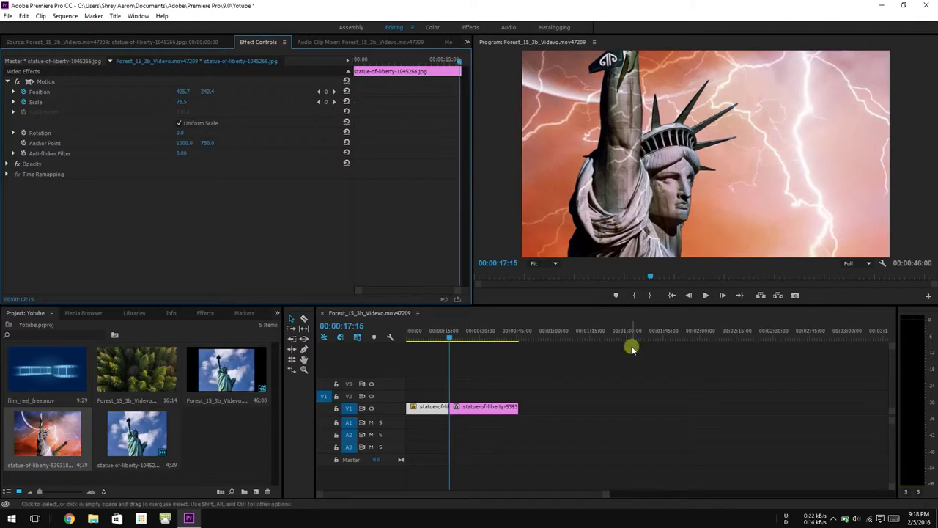
left_click_drag(605, 493, 510, 488)
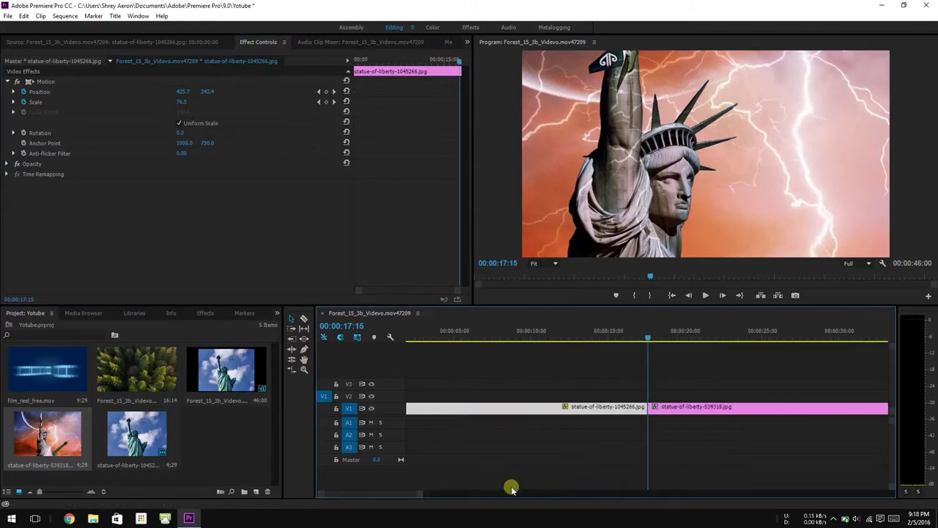
left_click_drag(651, 343, 645, 339)
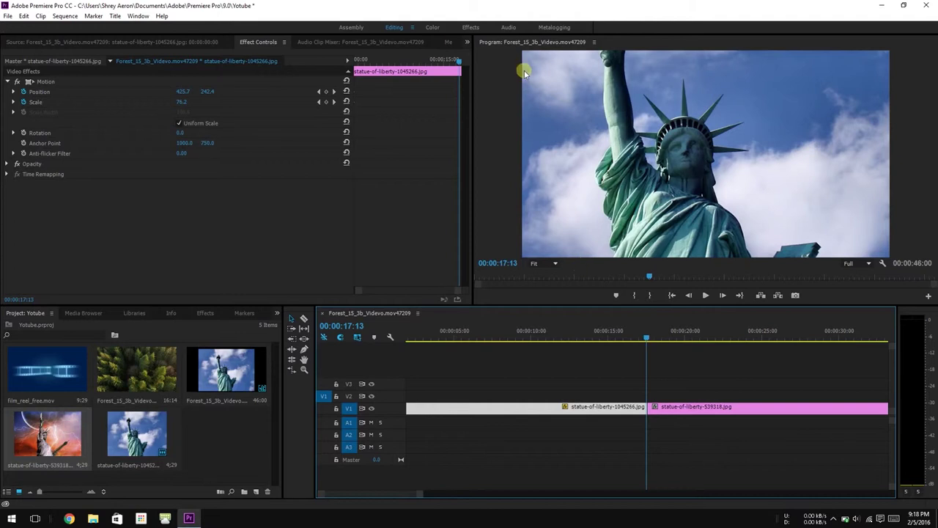
left_click_drag(457, 60, 463, 63)
- At the clip's last frame, keyframe Scale up to about 199 to frame the crowned head
left_click(659, 372)
left_click_drag(643, 330, 648, 337)
left_click(326, 101)
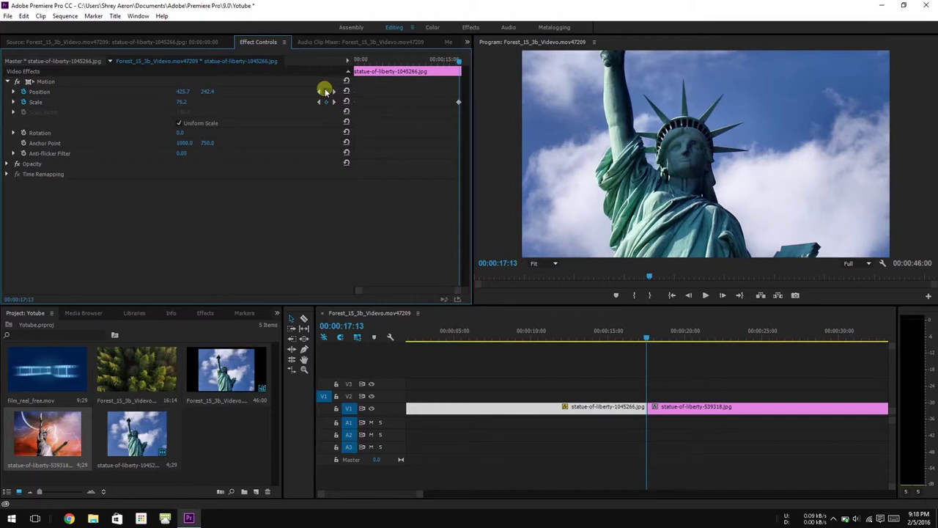
left_click_drag(183, 102, 259, 75)
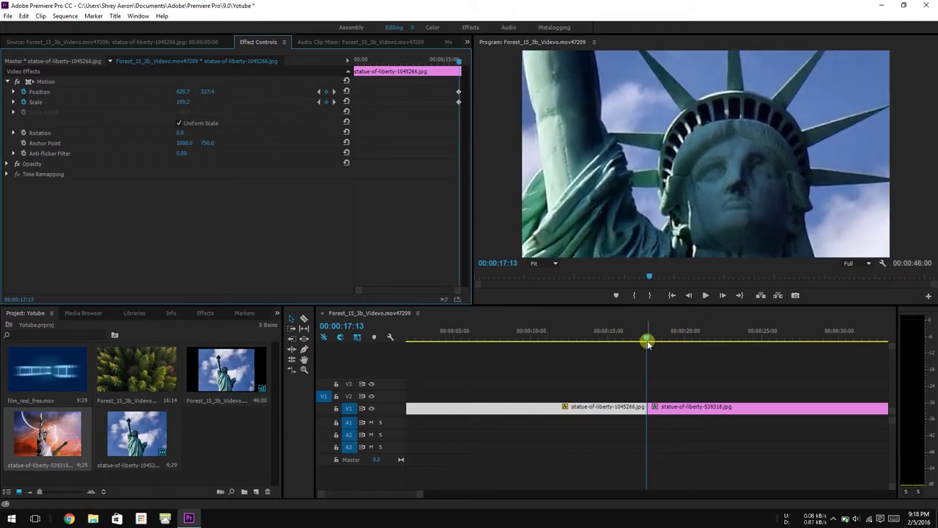
- Select the lightning statue clip and place the playhead at its start
double_click(677, 408)
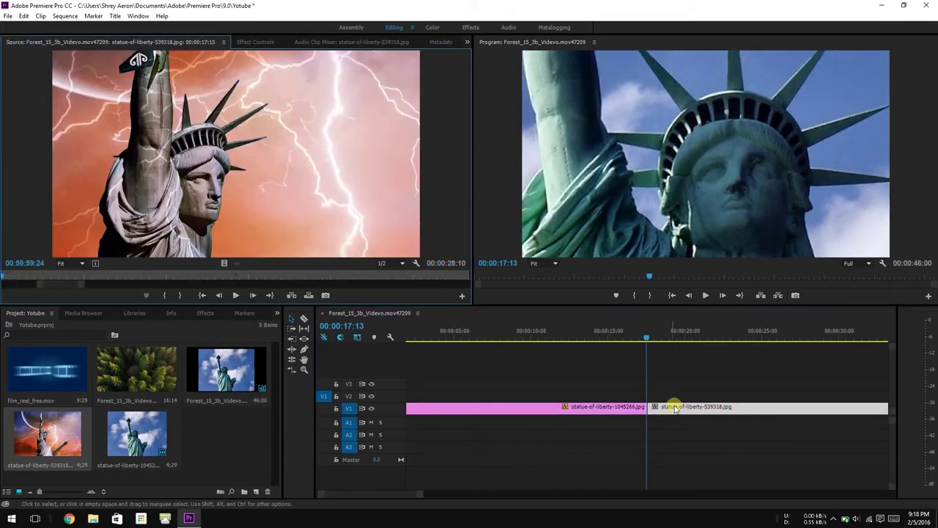
left_click(250, 42)
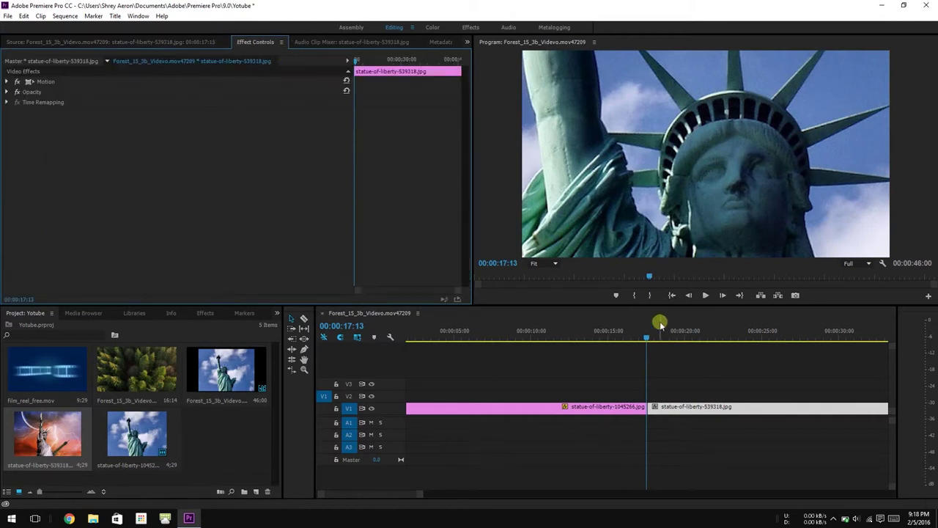
left_click(649, 337)
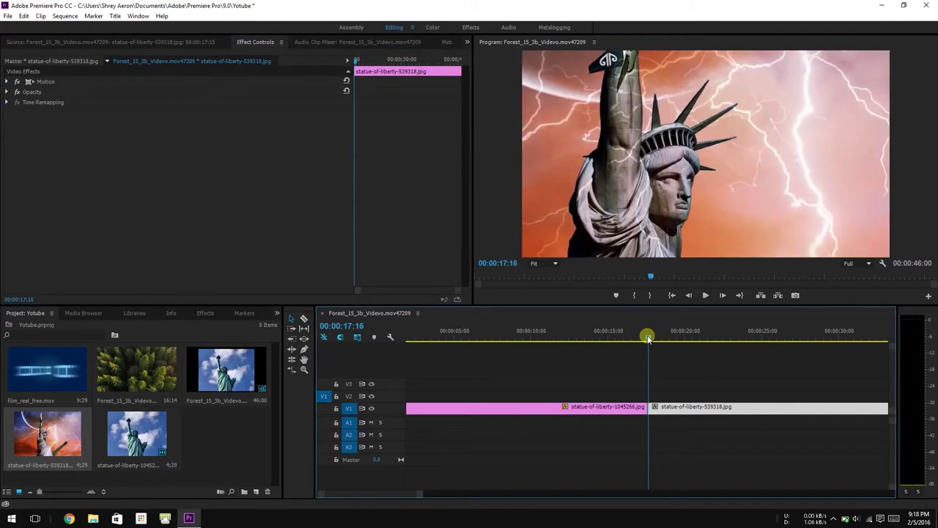
left_click_drag(649, 338, 649, 338)
left_click_drag(649, 337, 649, 336)
- Keyframe the lightning clip's start at Scale 164 and Position 539, 164
left_click(8, 83)
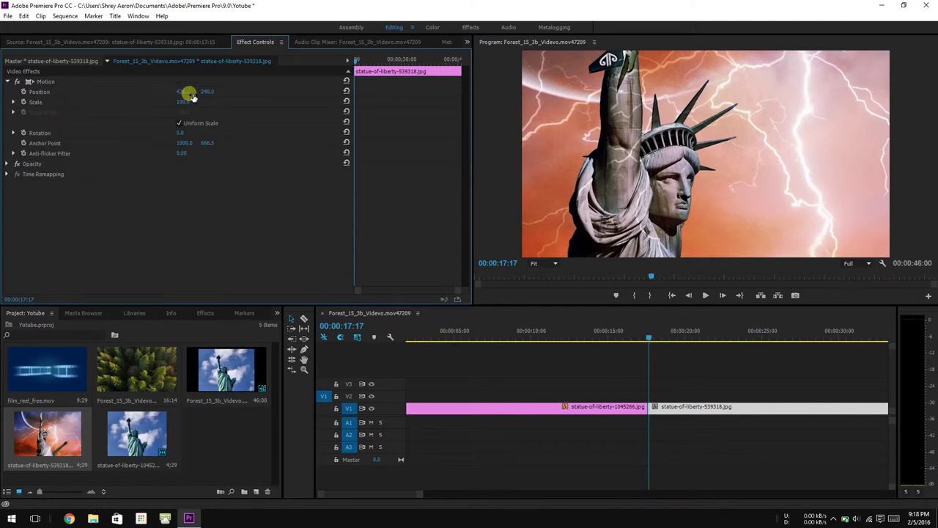
mouse_move(181, 103)
left_mouse_down()
mouse_move(241, 109)
mouse_move(226, 96)
mouse_move(153, 94)
mouse_move(169, 95)
left_mouse_up()
left_click(238, 195)
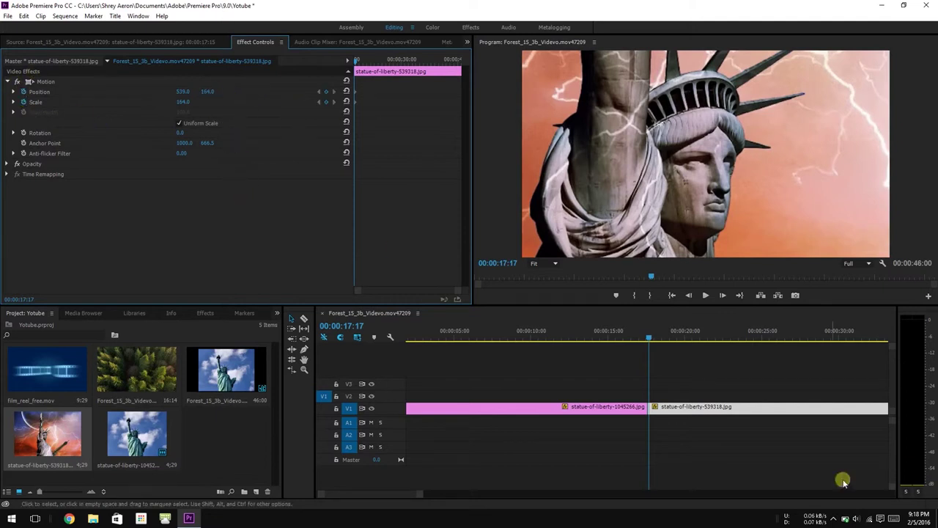
- At 00:00:24:20, lower Scale to 31 and reposition to 448, 234, then preview the zoom-out
left_click_drag(649, 337, 759, 342)
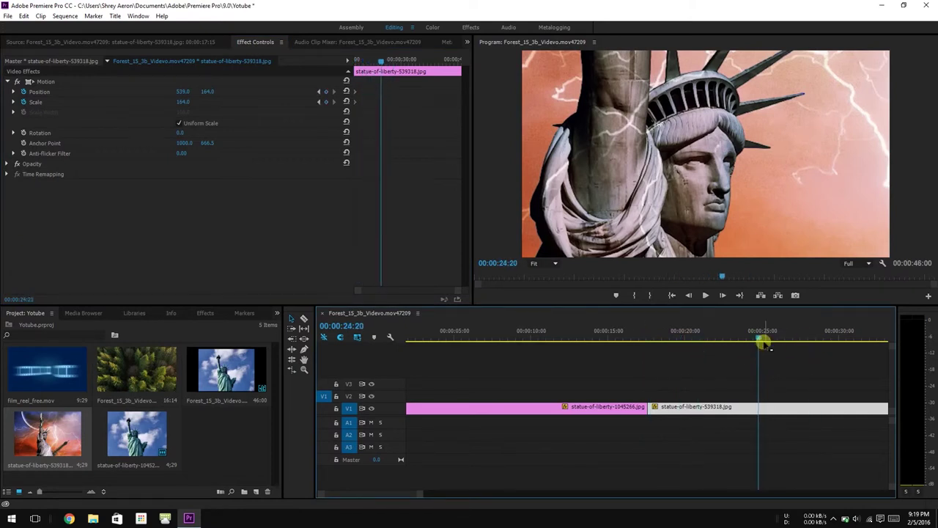
left_click(326, 92)
left_click_drag(181, 102, 119, 115)
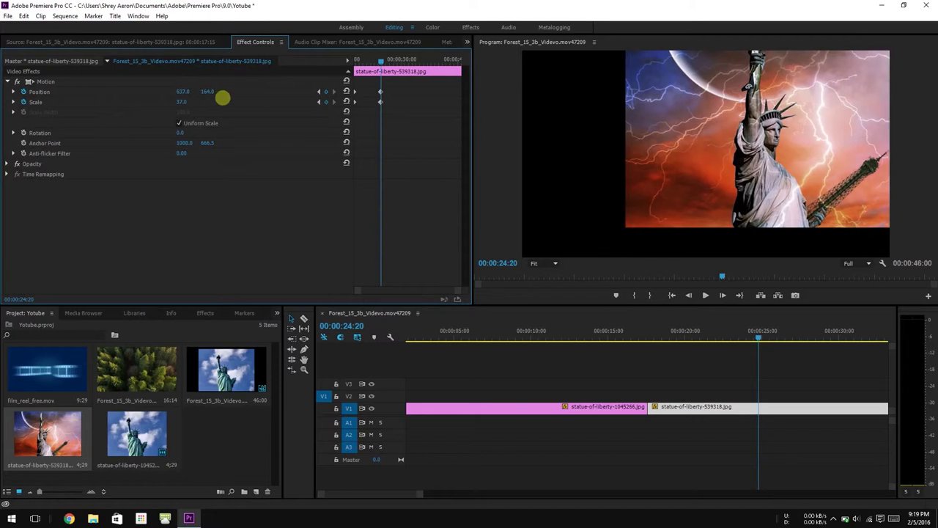
left_click_drag(222, 97, 147, 95)
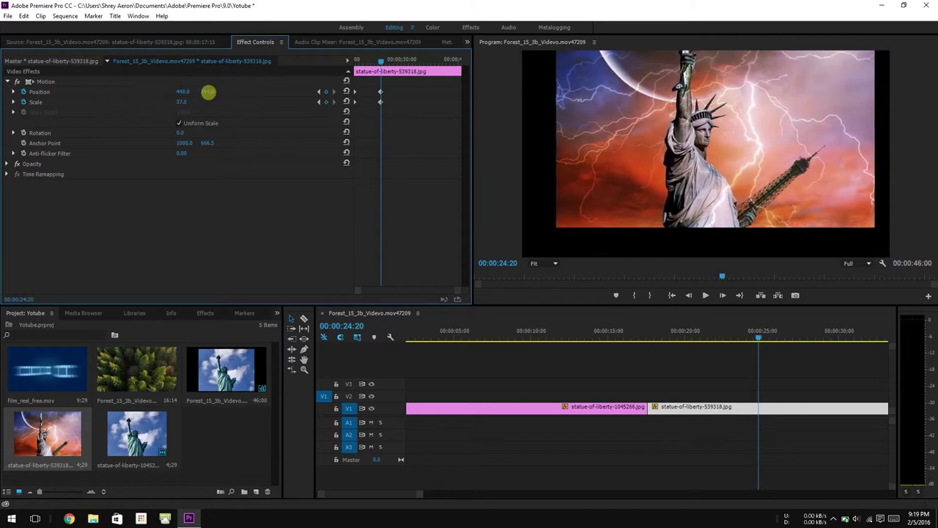
left_click_drag(222, 93, 240, 97)
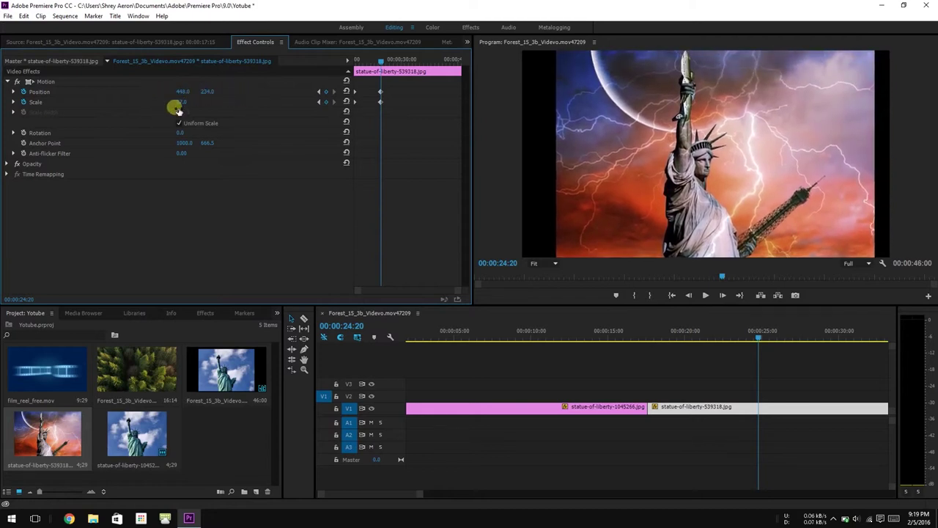
left_click_drag(185, 103, 179, 101)
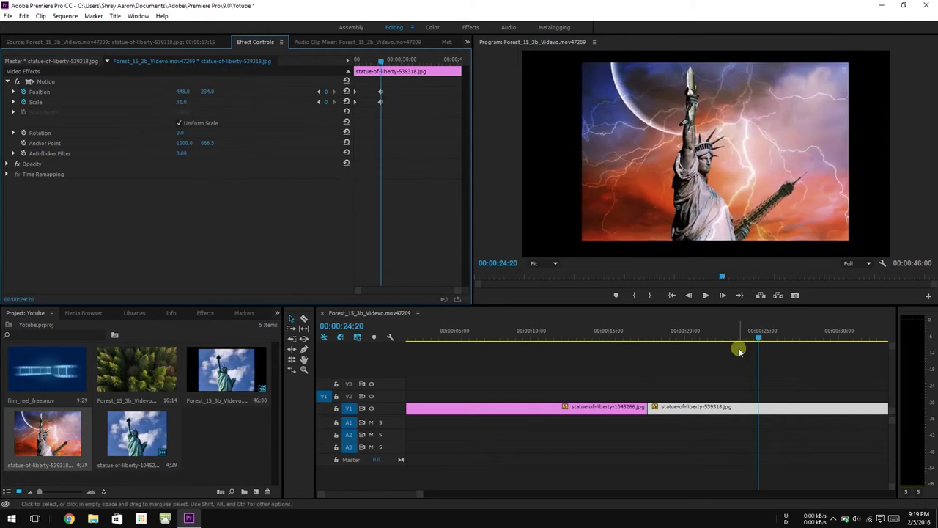
left_click_drag(759, 338, 437, 364)
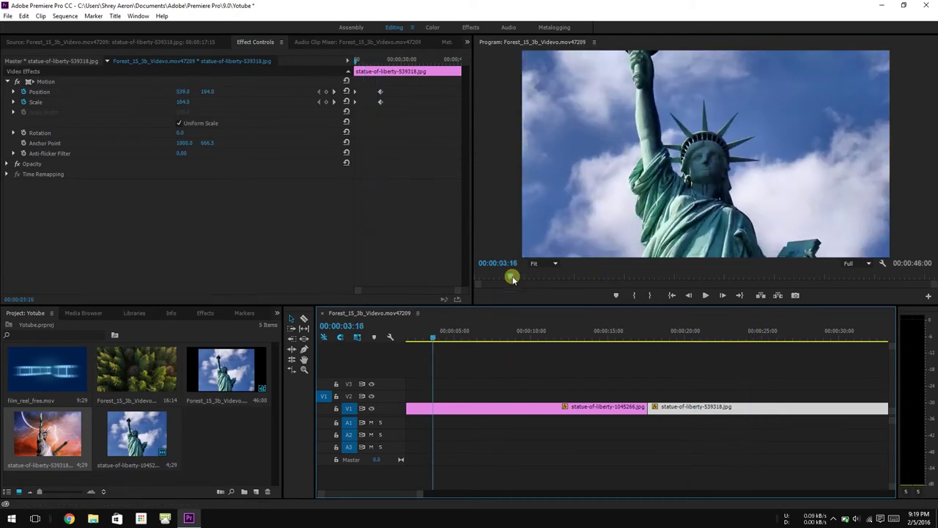
left_click_drag(513, 279, 473, 279)
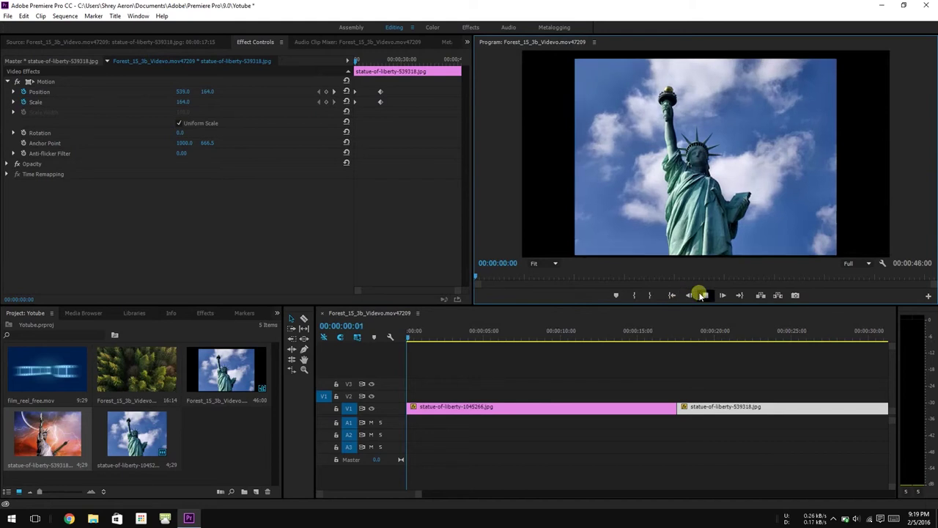